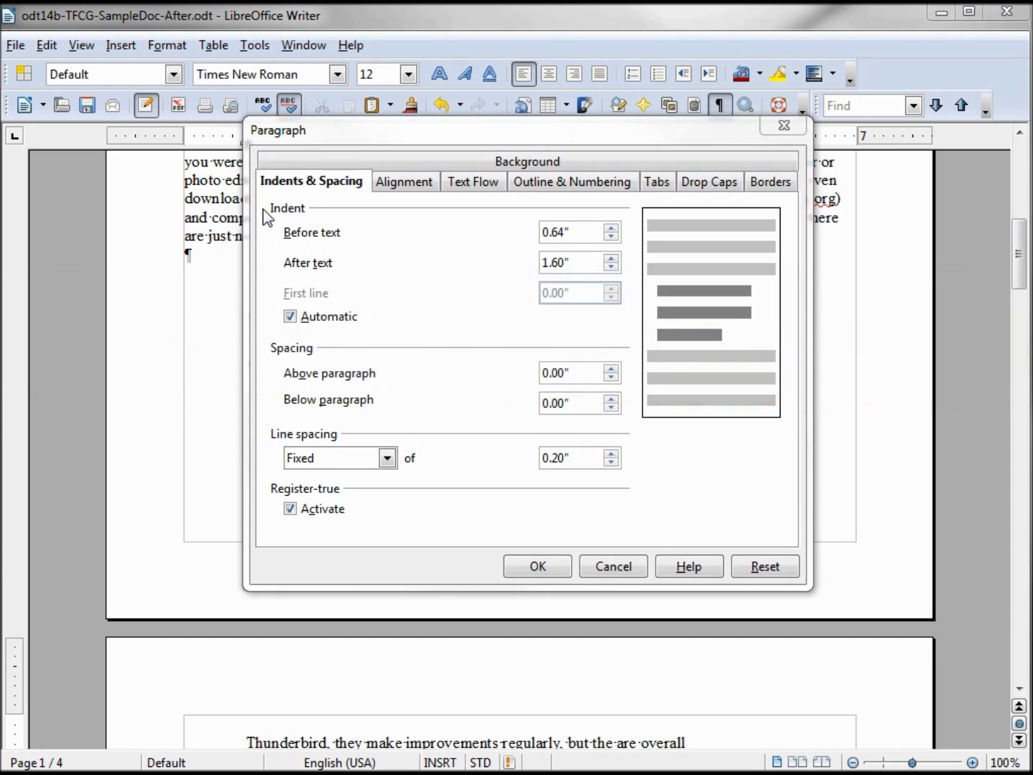
- Keep the large heading paragraph Left aligned and close the Paragraph dialog
left_click(406, 189)
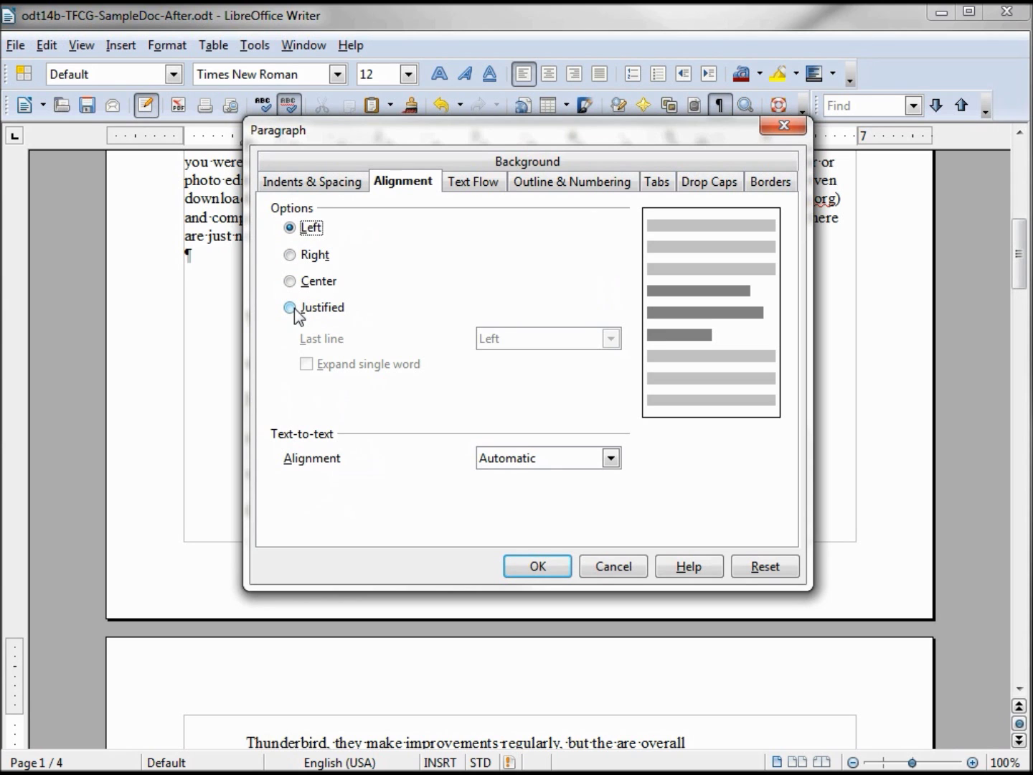
left_click(530, 574)
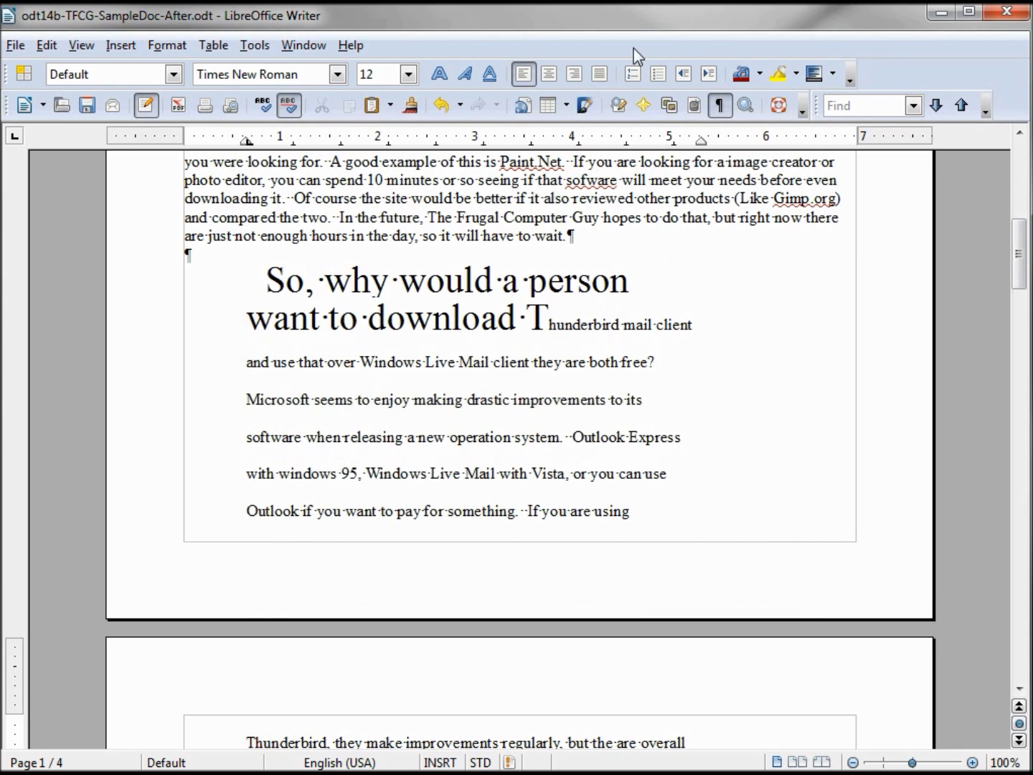
- Try Centered and Align Right on the page 2 Thunderbird paragraph, then settle on Justified
scroll(527, 76, "down", 3)
left_click(543, 73)
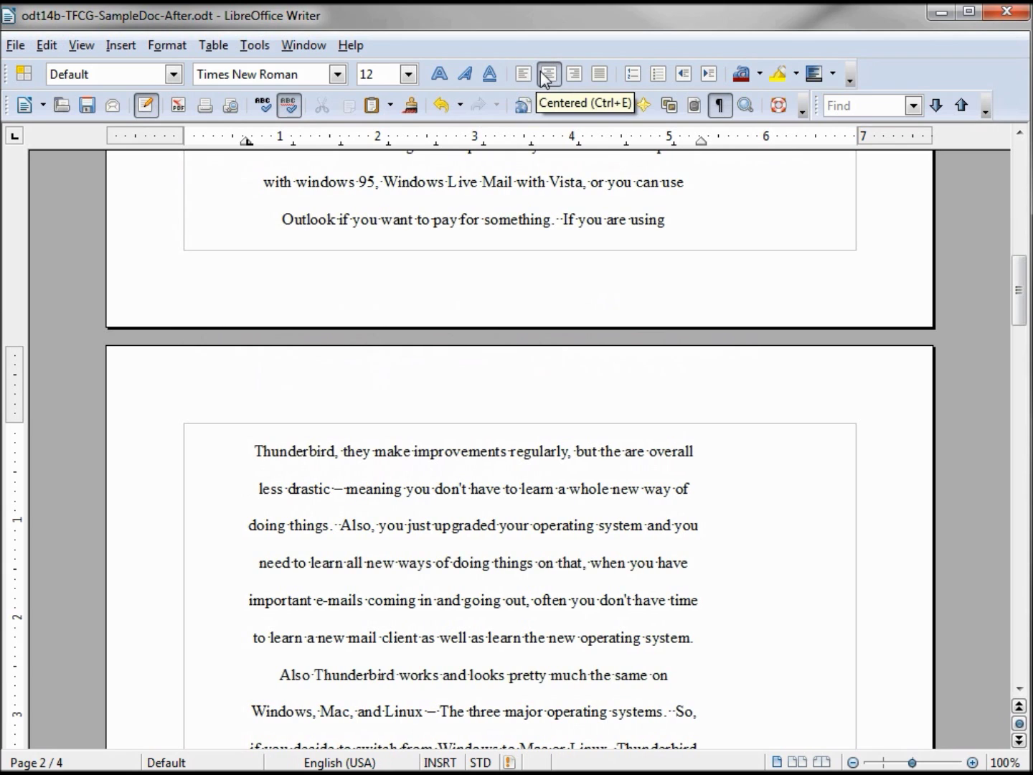
left_click(574, 74)
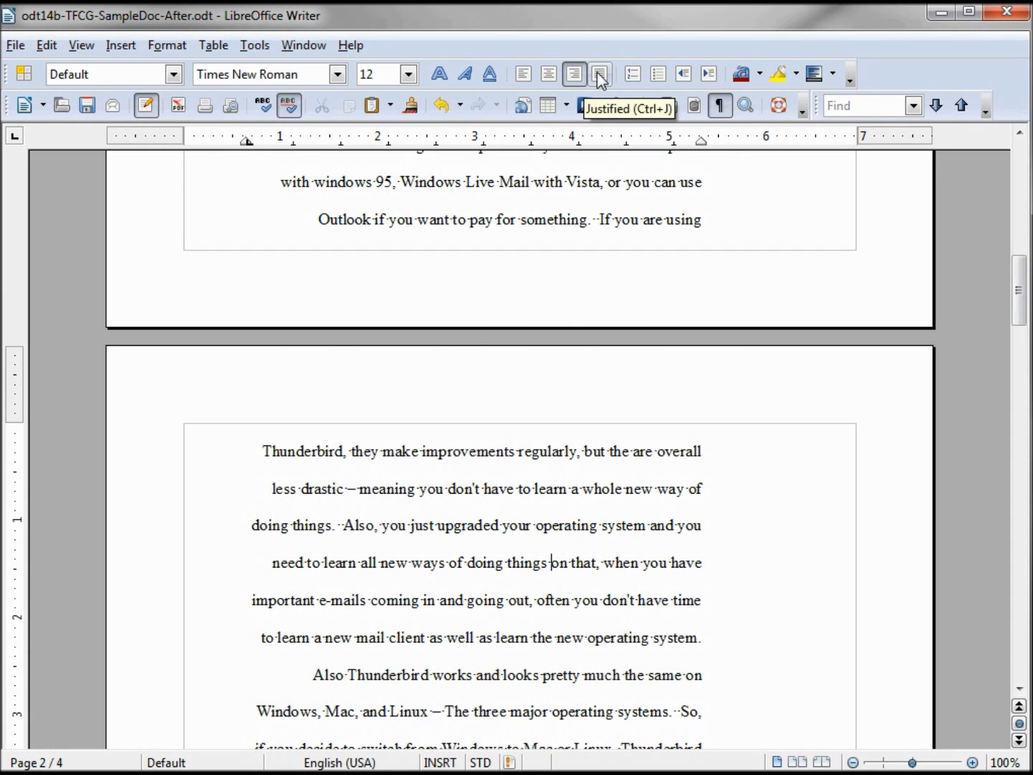
left_click(599, 76)
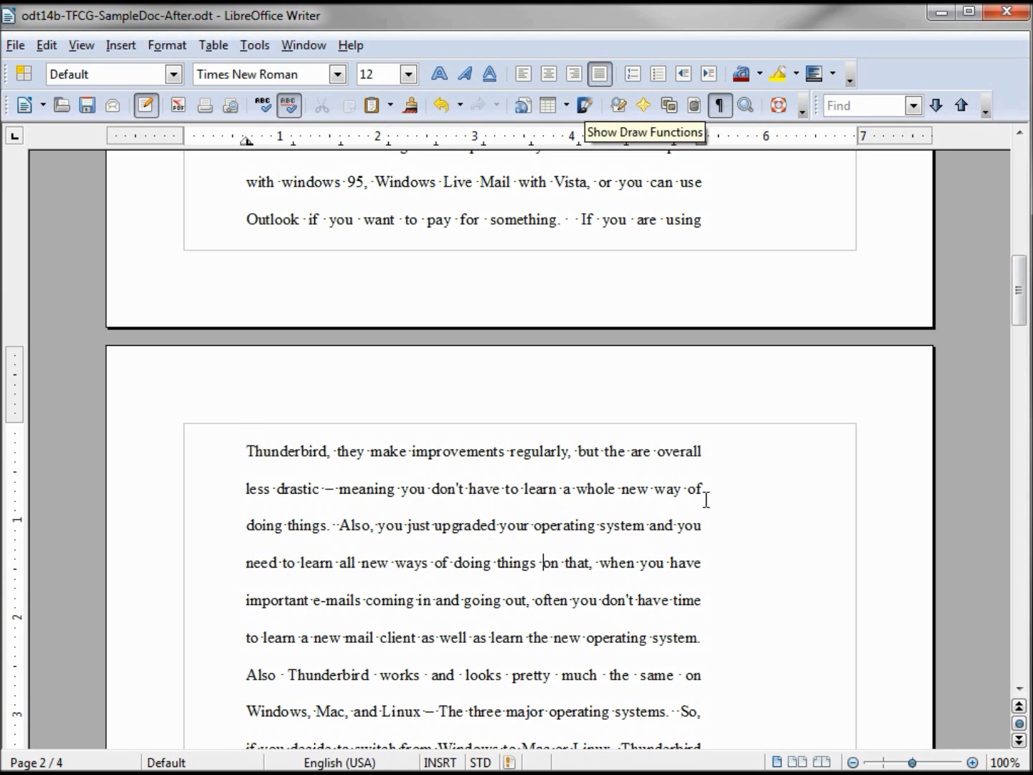
left_click_drag(703, 564, 700, 637)
left_click(708, 565)
scroll(711, 568, "down", 3)
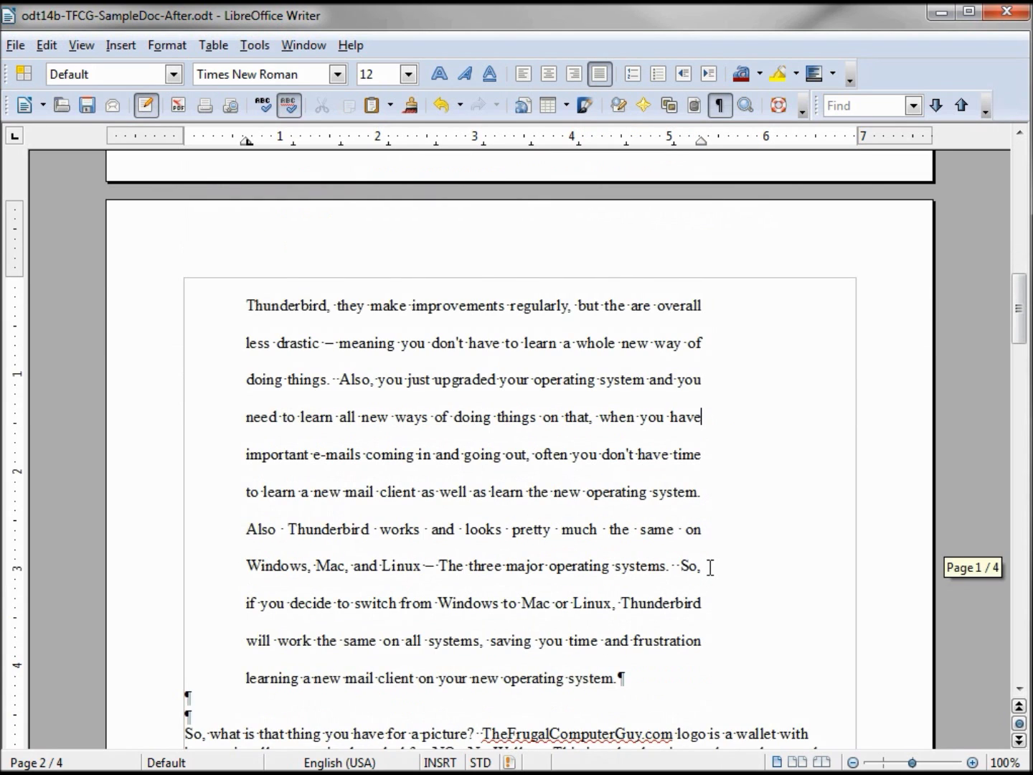
scroll(710, 568, "down", 3)
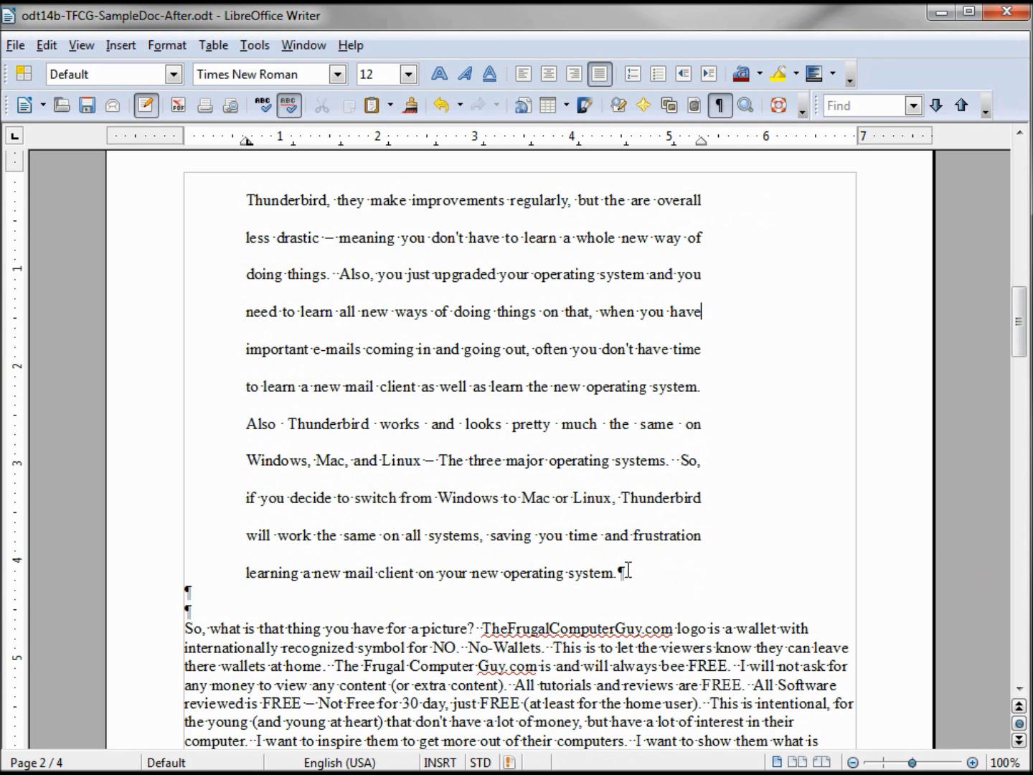
- Set the Thunderbird paragraph's Last line alignment to Justified in the Paragraph dialog
double_click(247, 142)
left_click(401, 186)
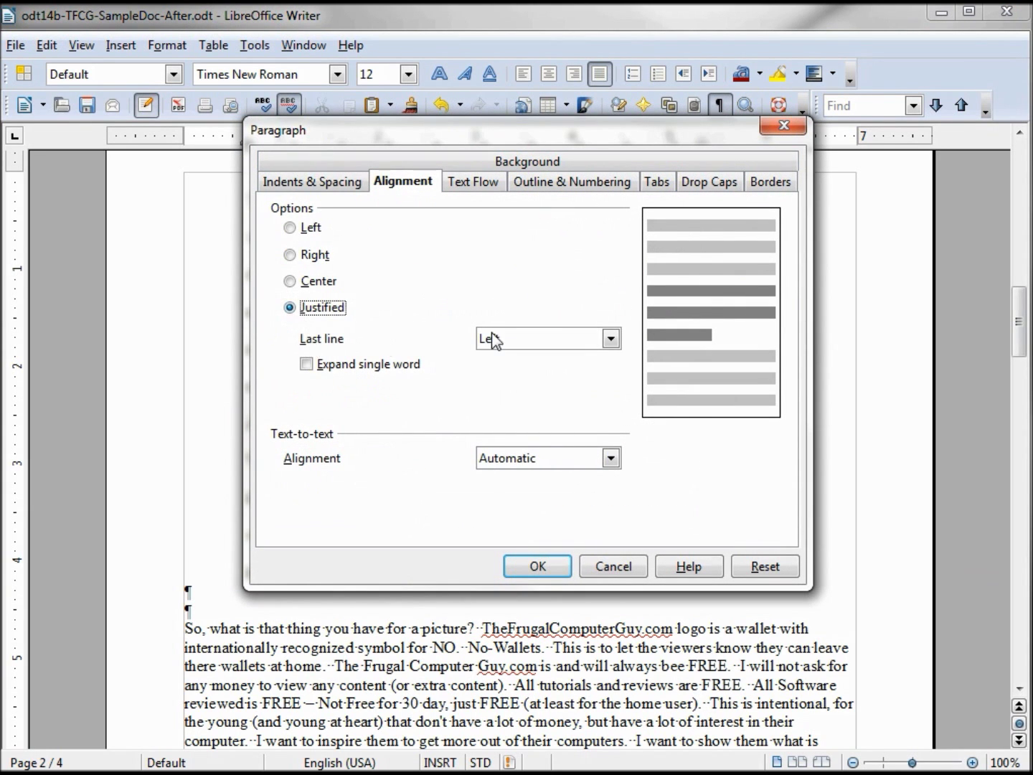
left_click(611, 339)
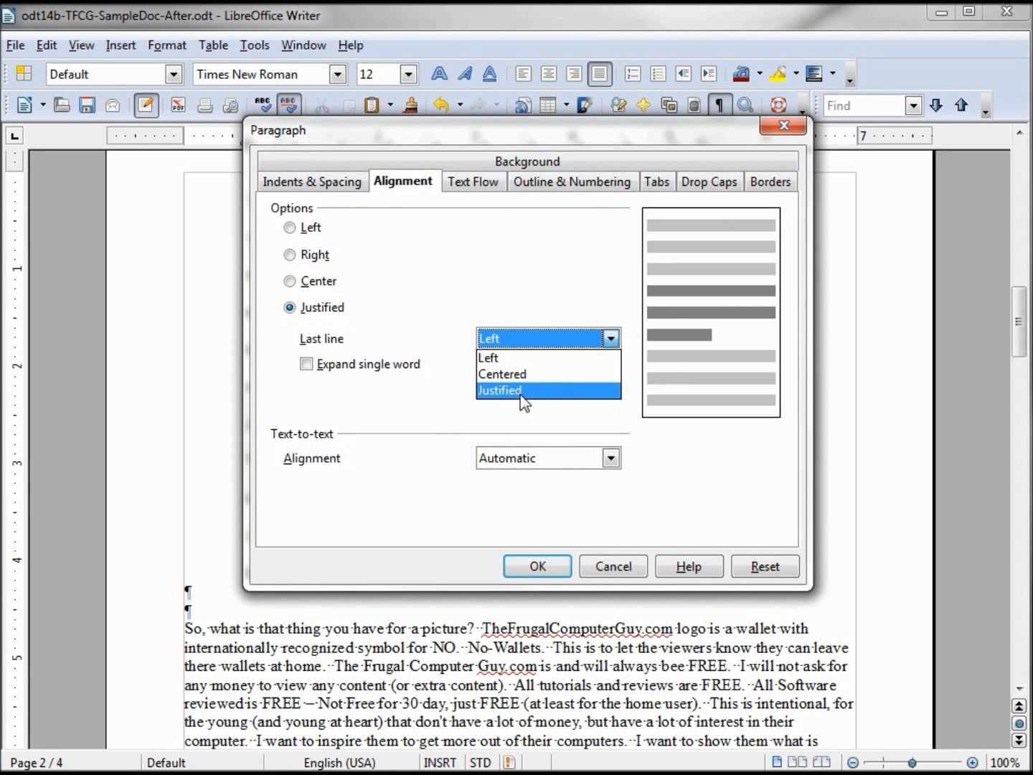
left_click_drag(582, 127, 599, 22)
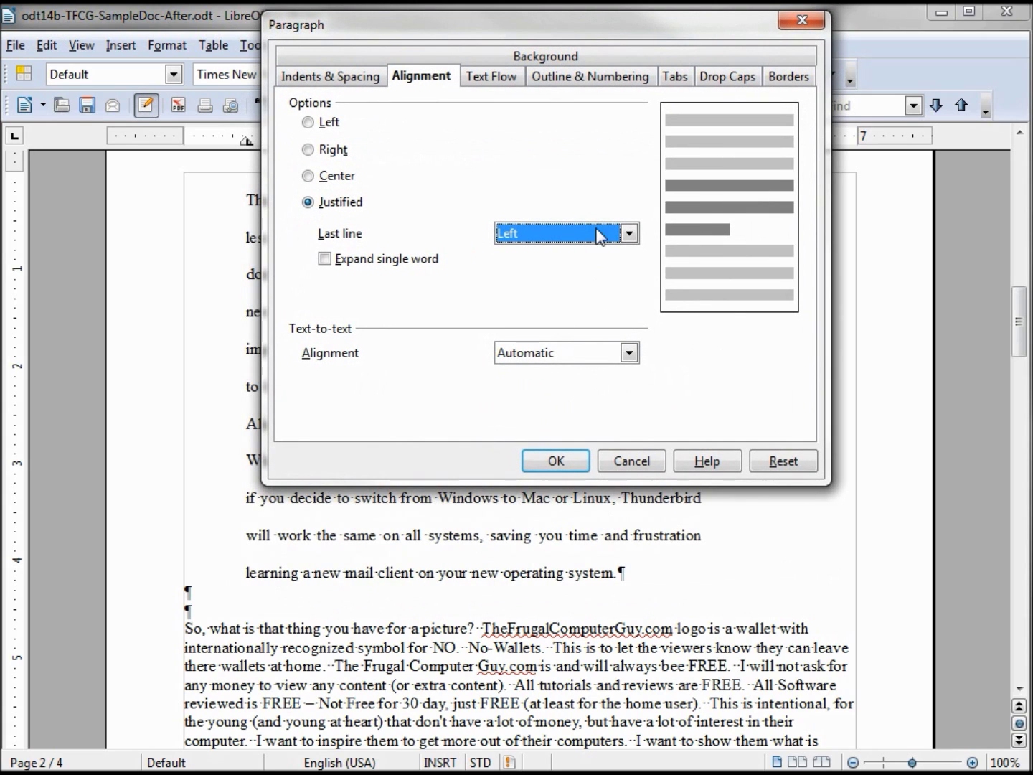
left_click(629, 233)
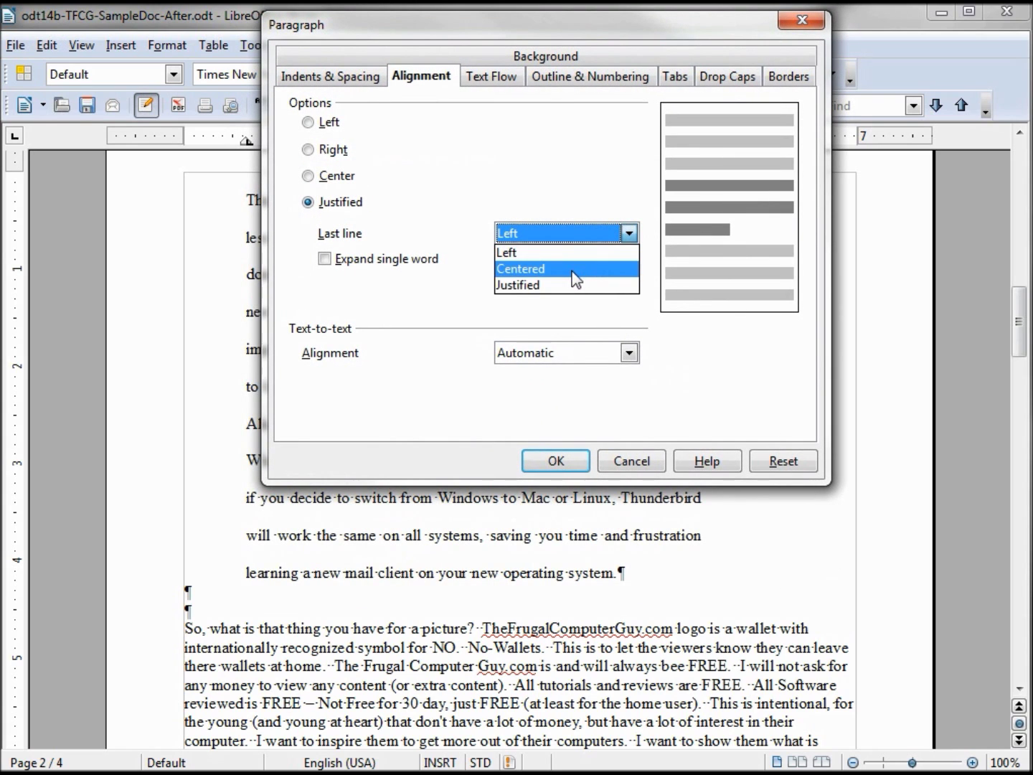
left_click(563, 287)
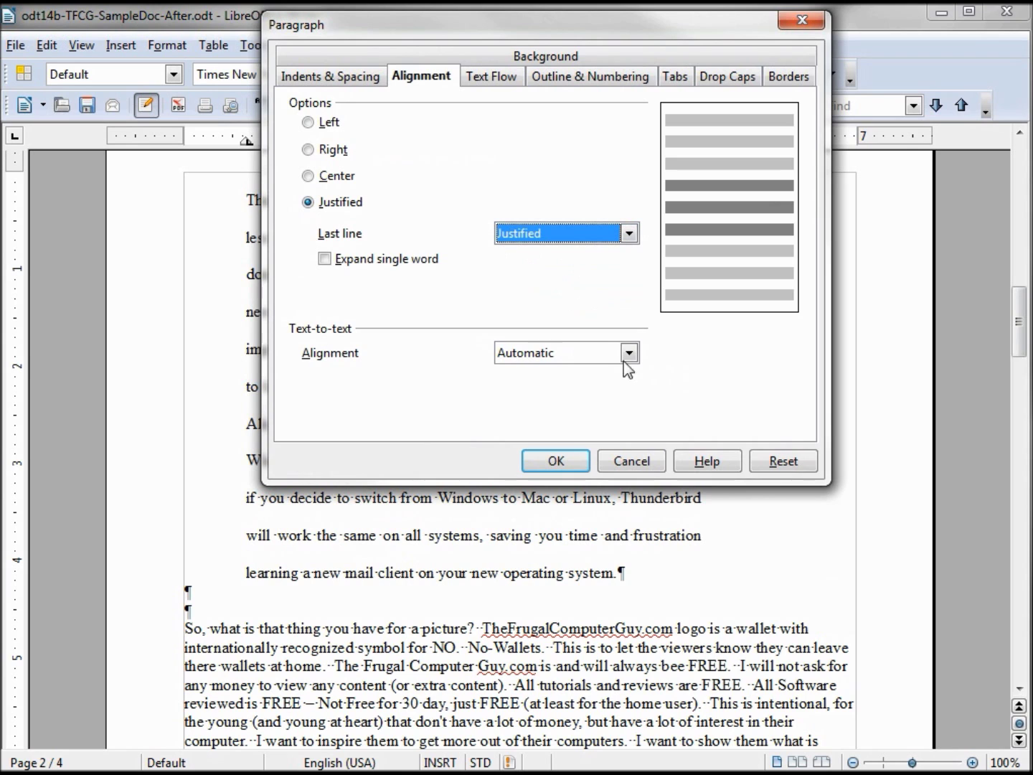
left_click(564, 460)
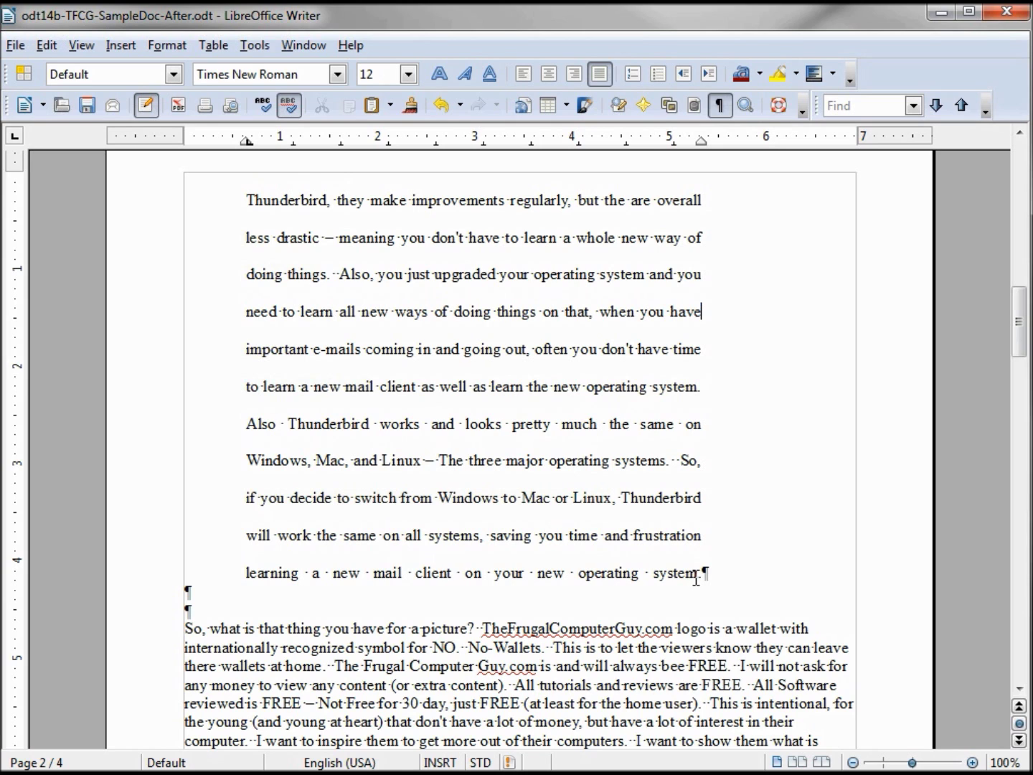
- Enable Expand single word in the paragraph's Alignment settings
double_click(248, 143)
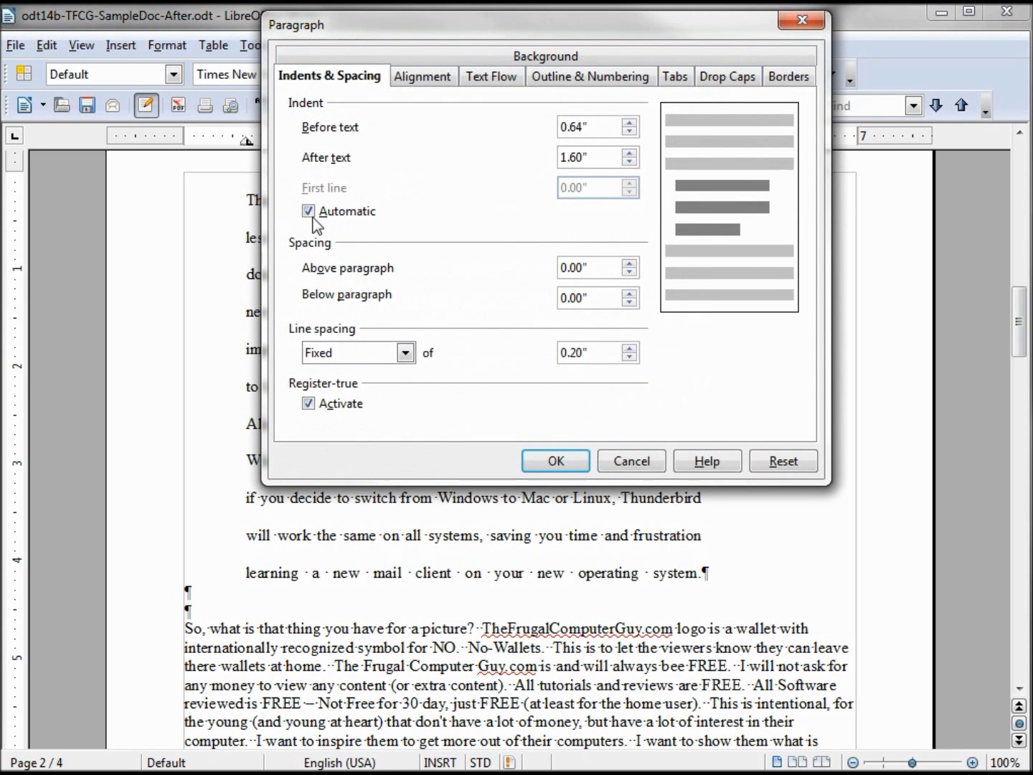
left_click(425, 76)
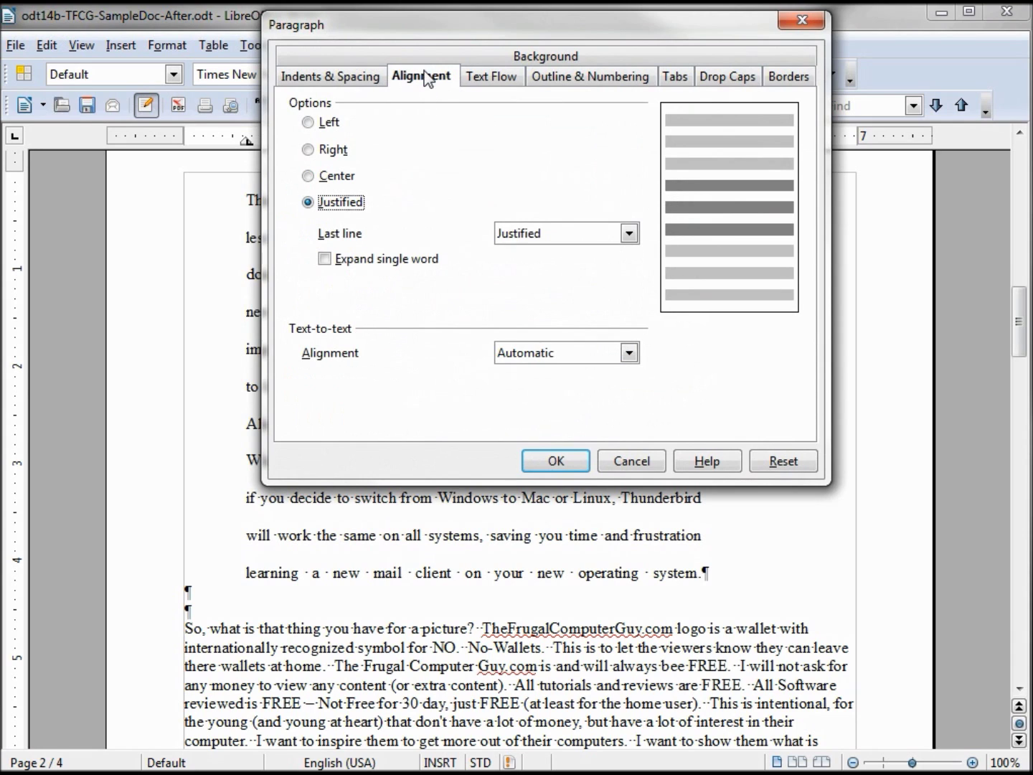
left_click(325, 260)
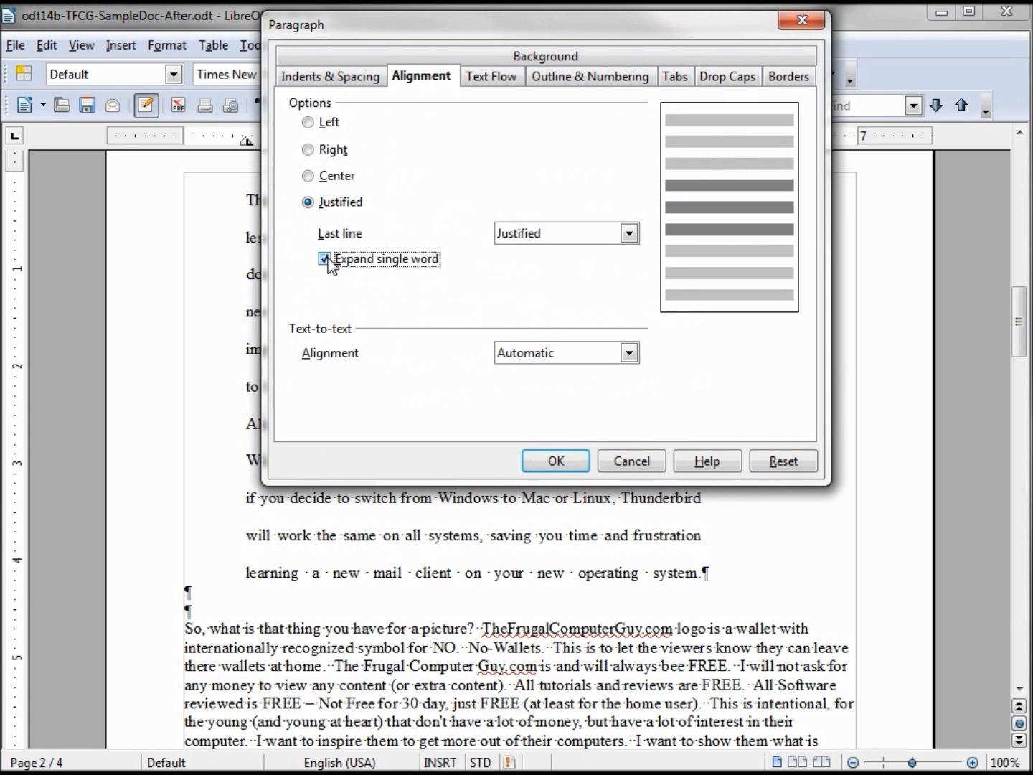
left_click(556, 462)
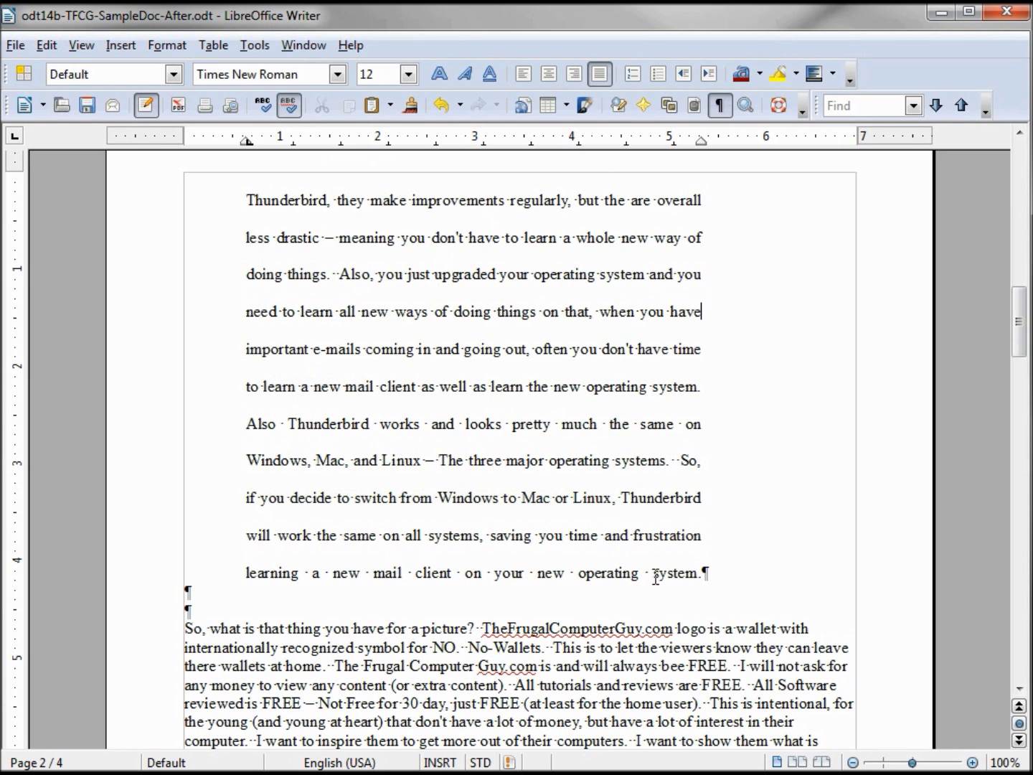
- Insert a line break before 'system.' and delete the leftover space before it
left_click(653, 574)
key("shift+Return")
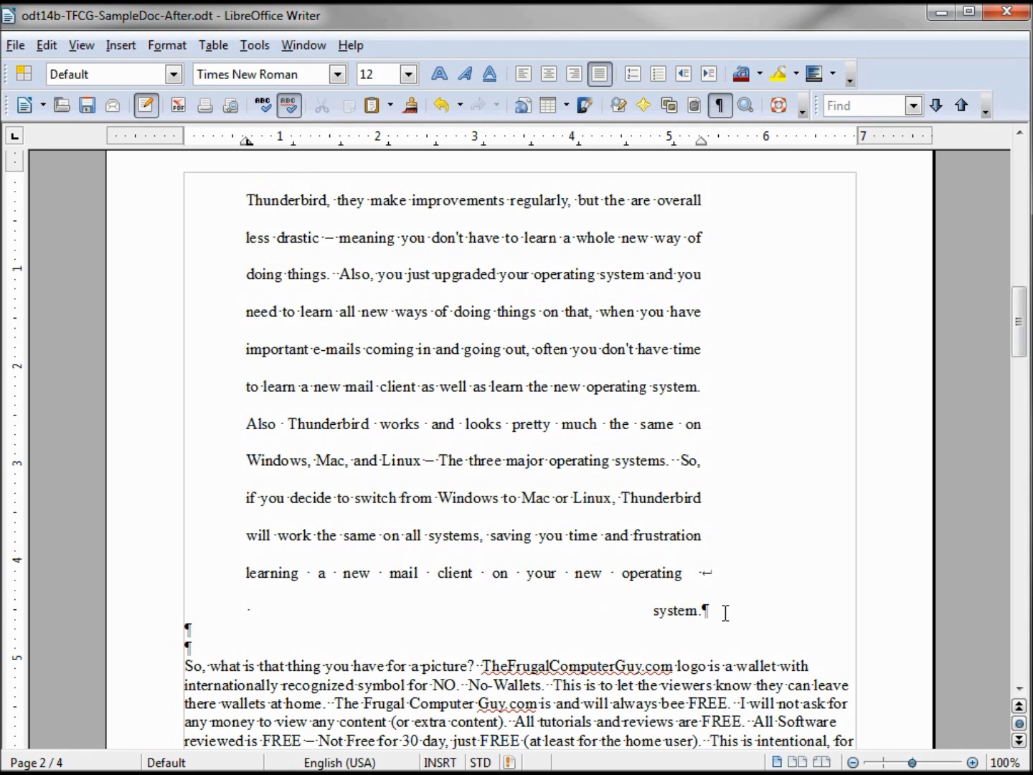
key("BackSpace")
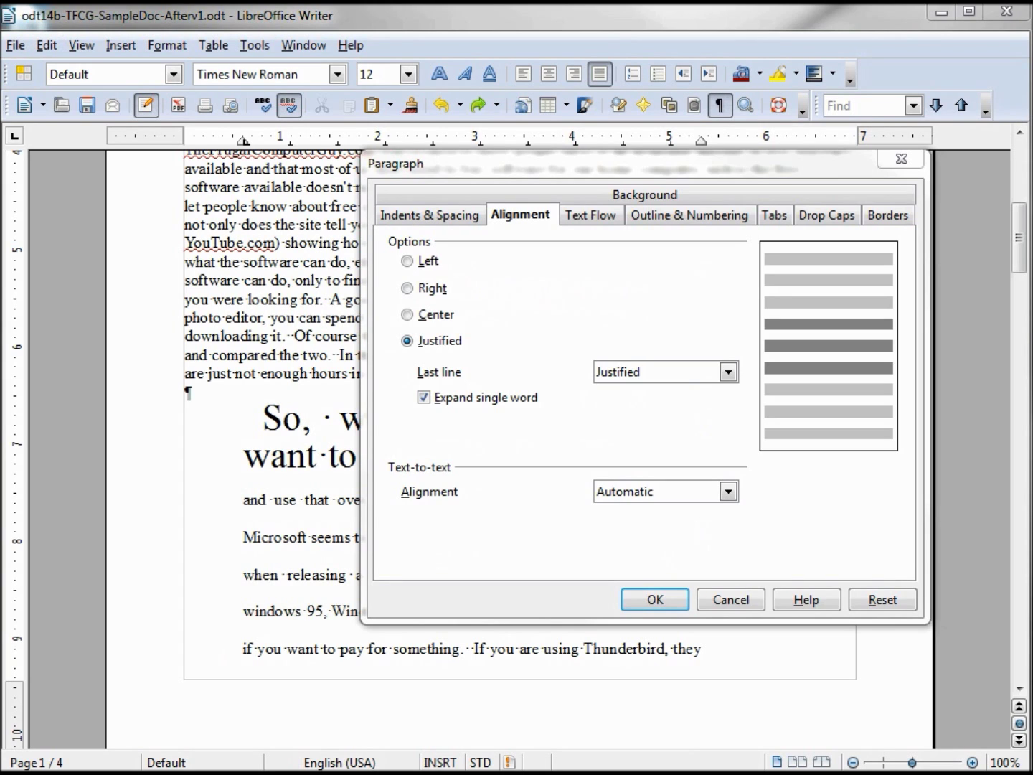
- Set the Text-to-text alignment to Middle
left_click(689, 492)
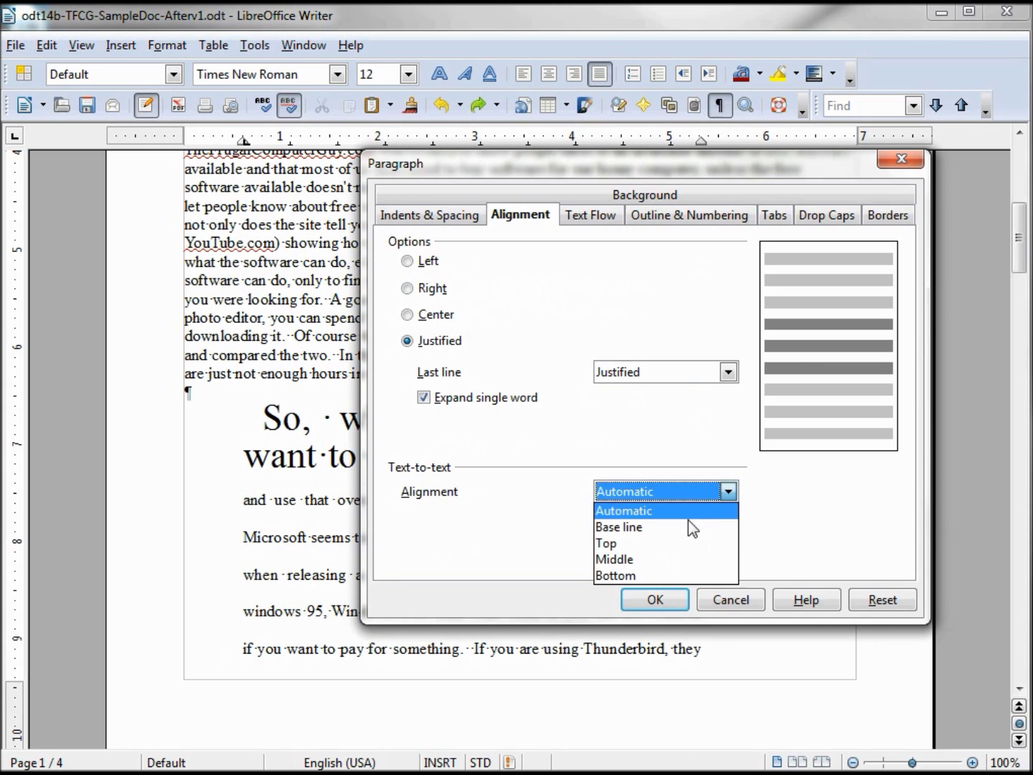
left_click(648, 559)
left_click(654, 601)
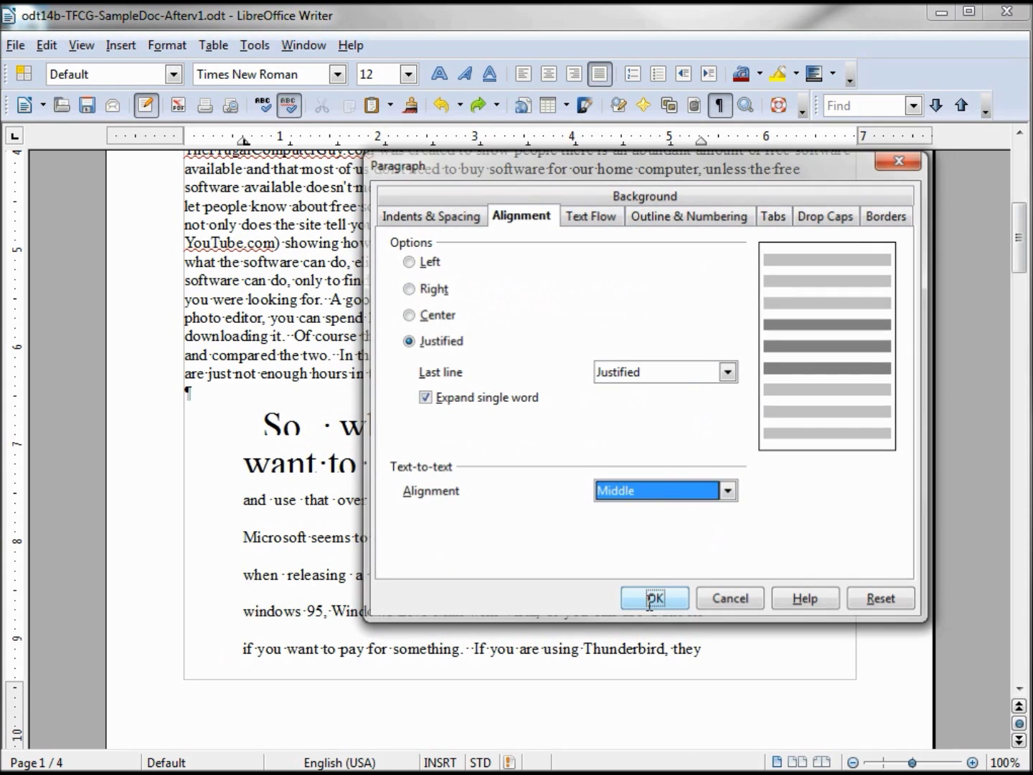
- Give the heading paragraph Proportional 100% line spacing
left_click(490, 489)
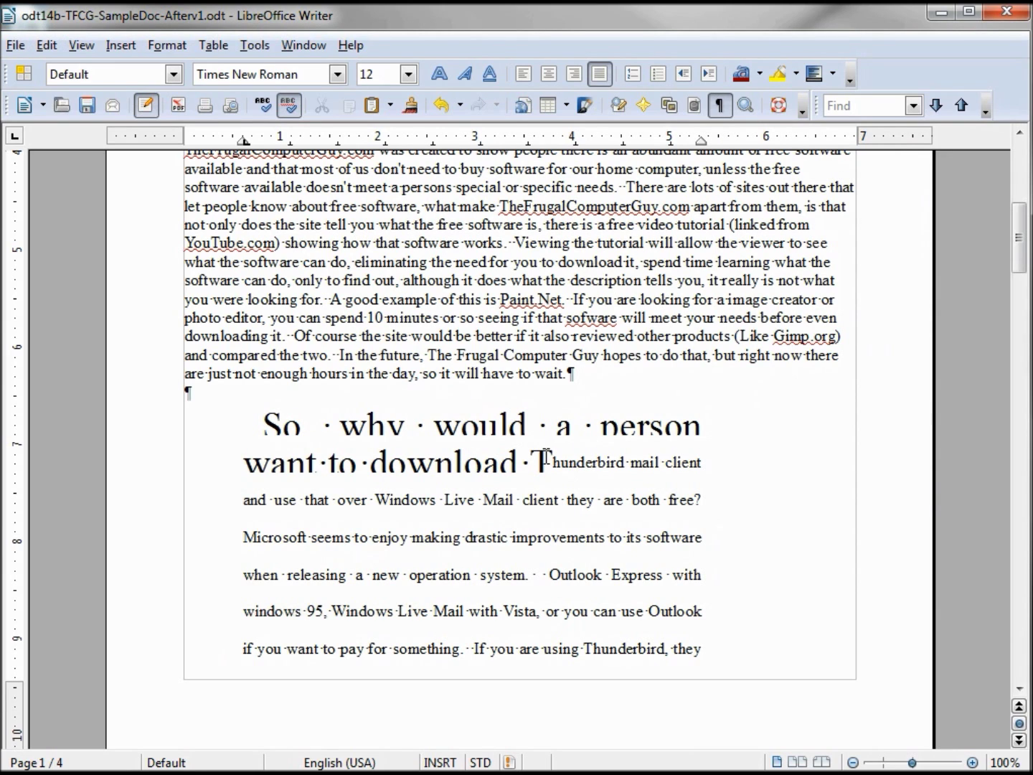
double_click(244, 142)
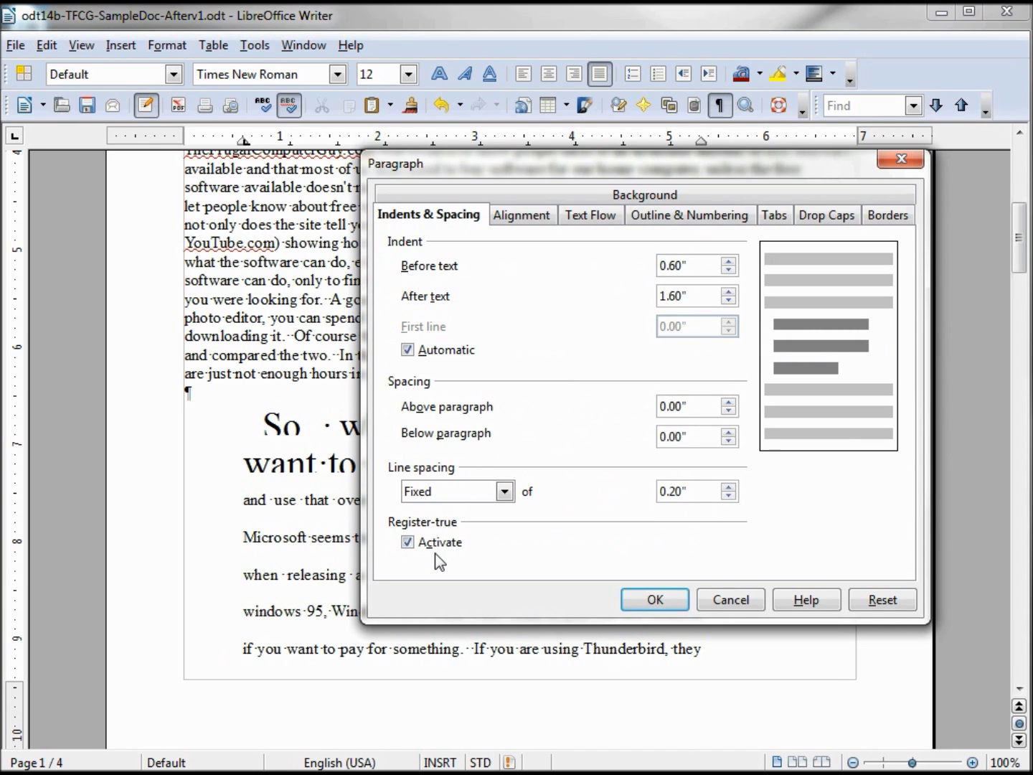
left_click(504, 492)
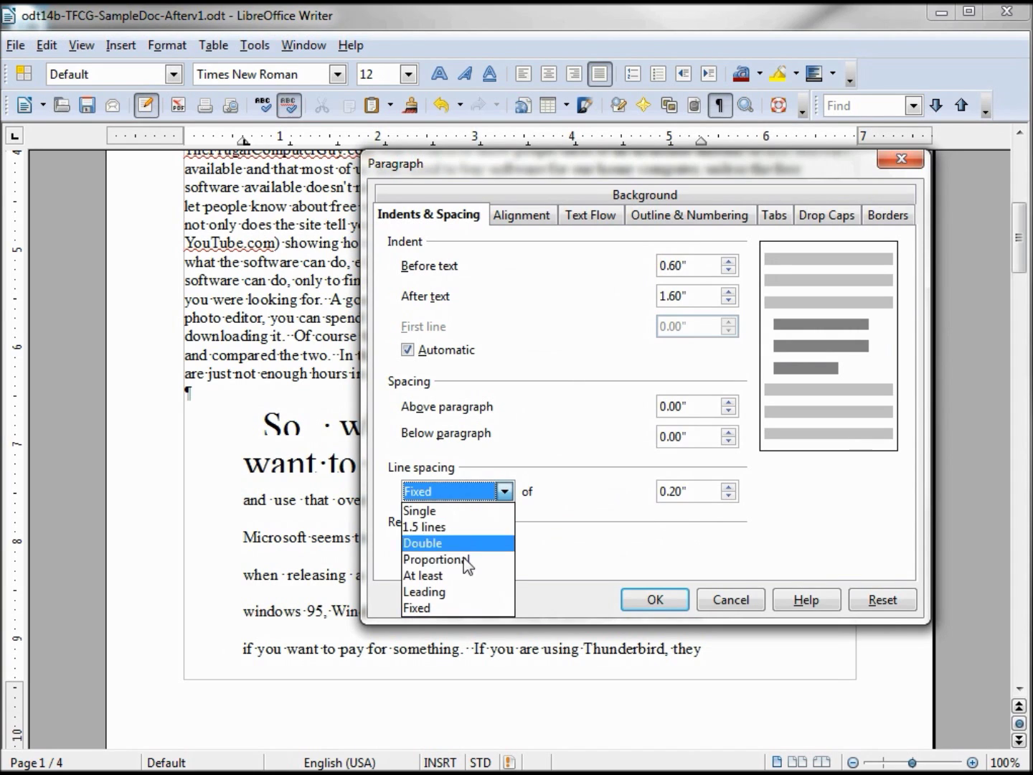
left_click(461, 565)
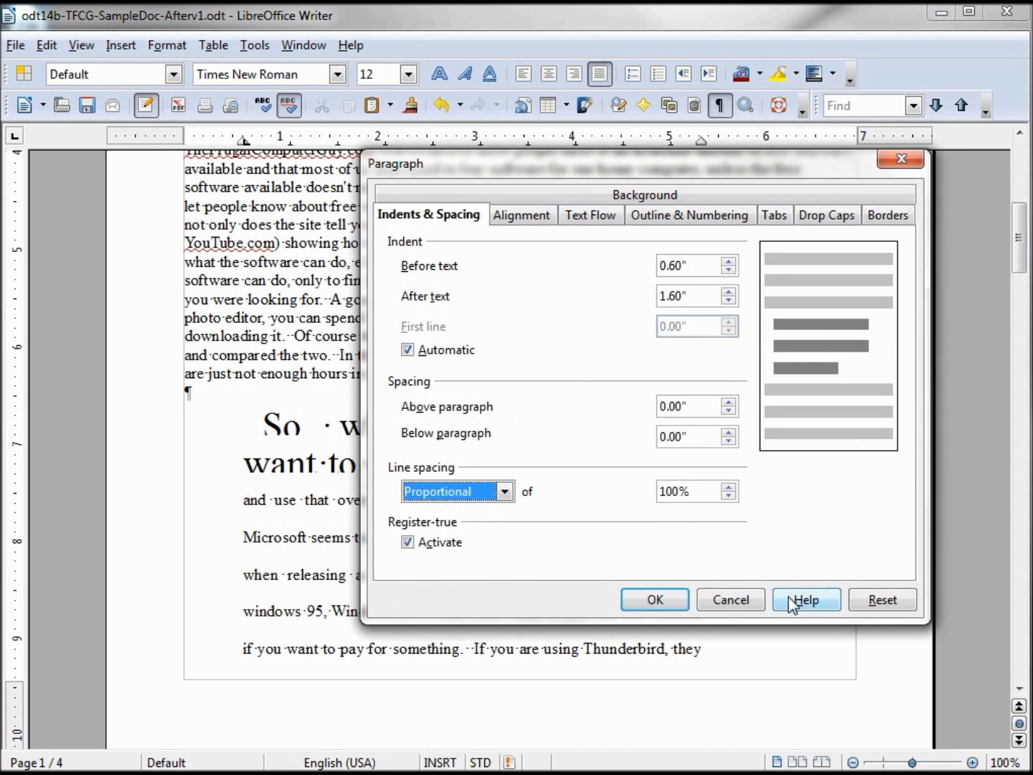
left_click(655, 599)
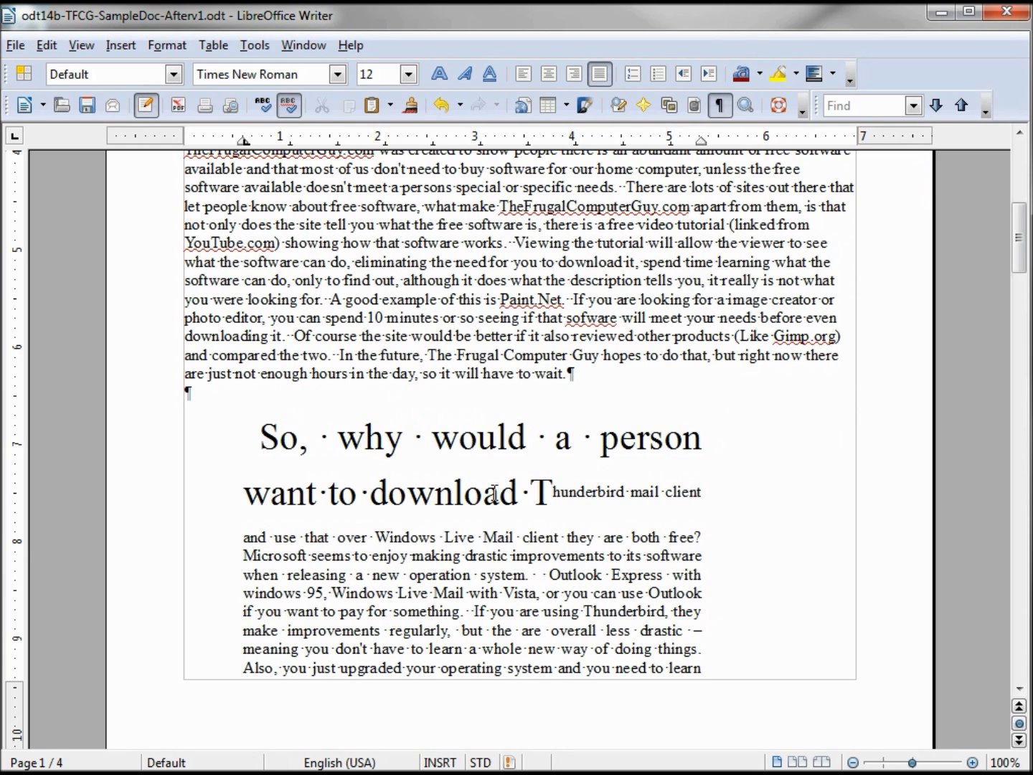
- Set the Text-to-text alignment to Top
right_click(497, 553)
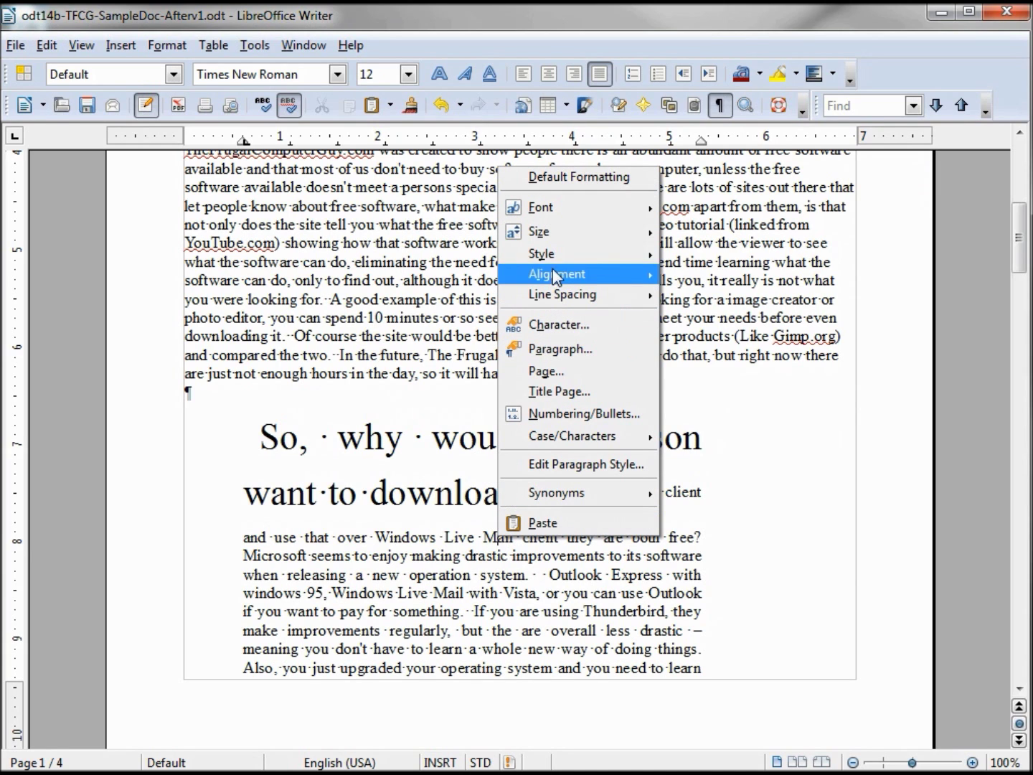
left_click(579, 341)
left_click(522, 215)
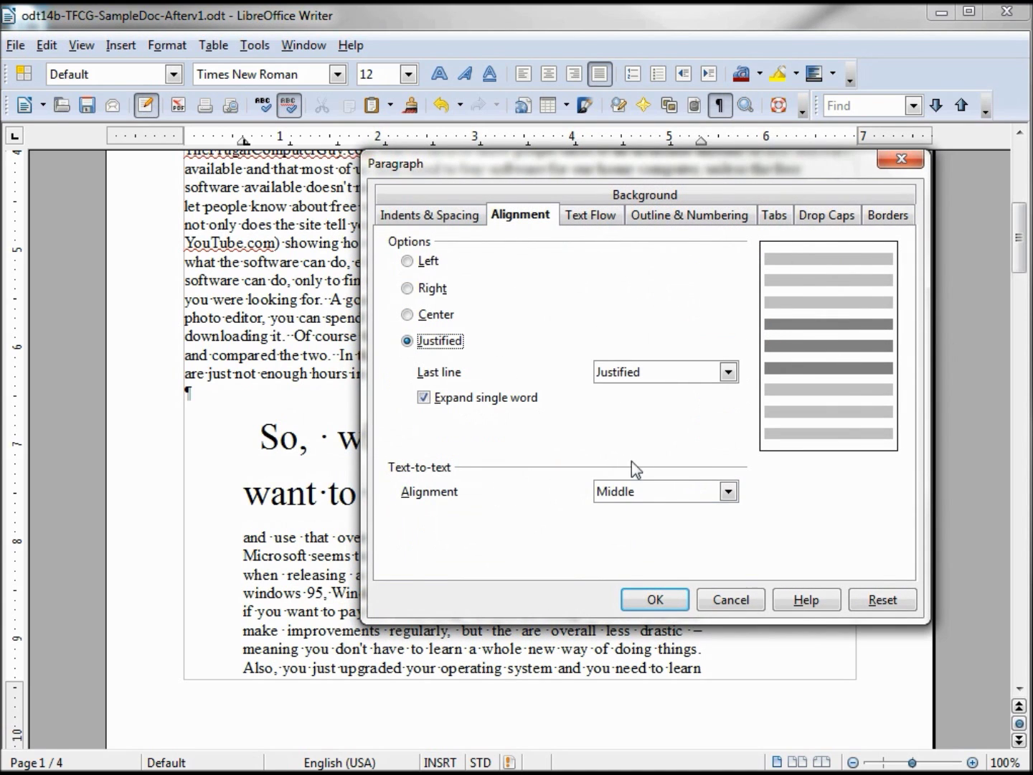
left_click(727, 492)
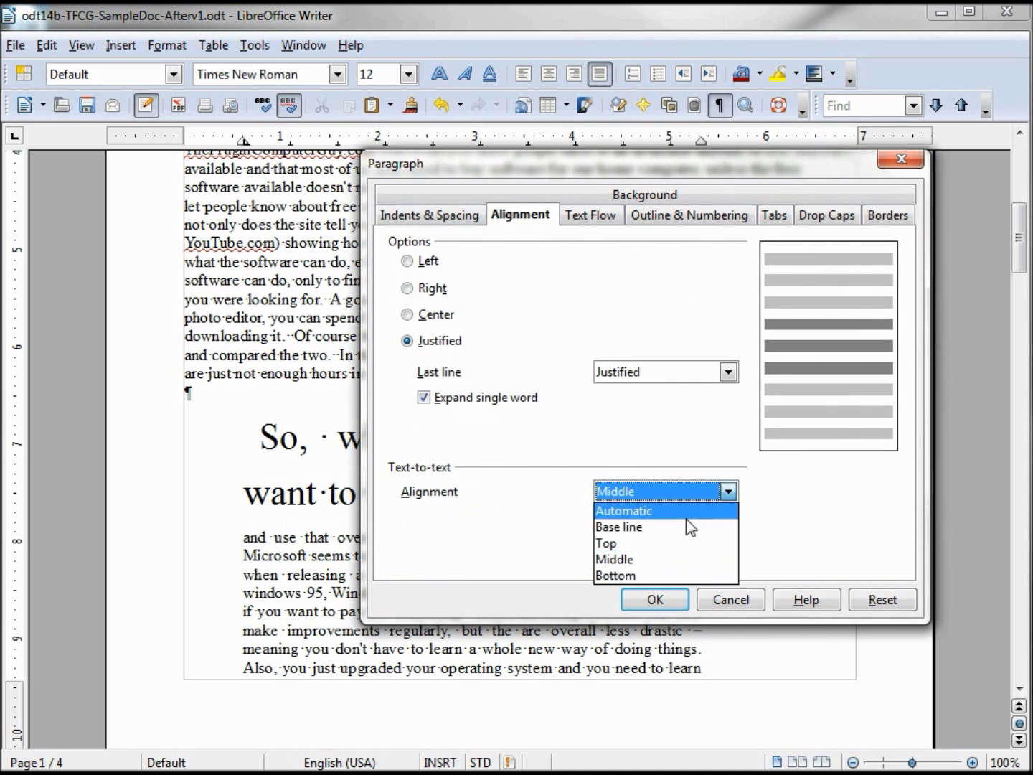
left_click(656, 544)
left_click(654, 601)
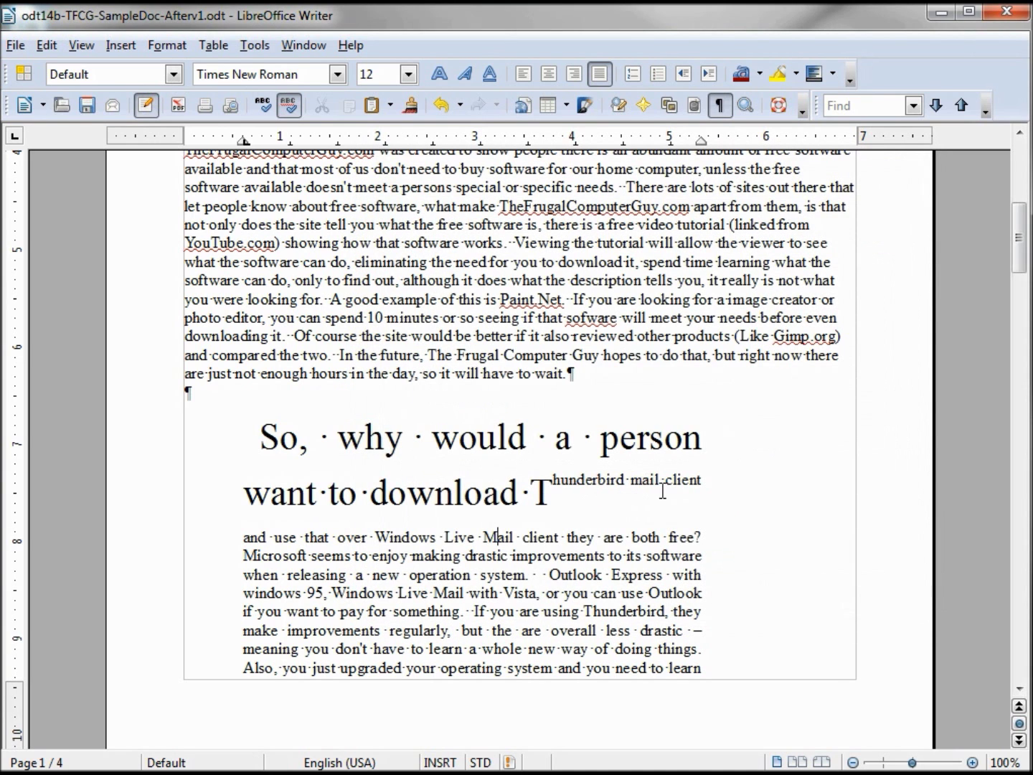
- Change the Text-to-text alignment to Bottom
double_click(243, 141)
left_click(520, 219)
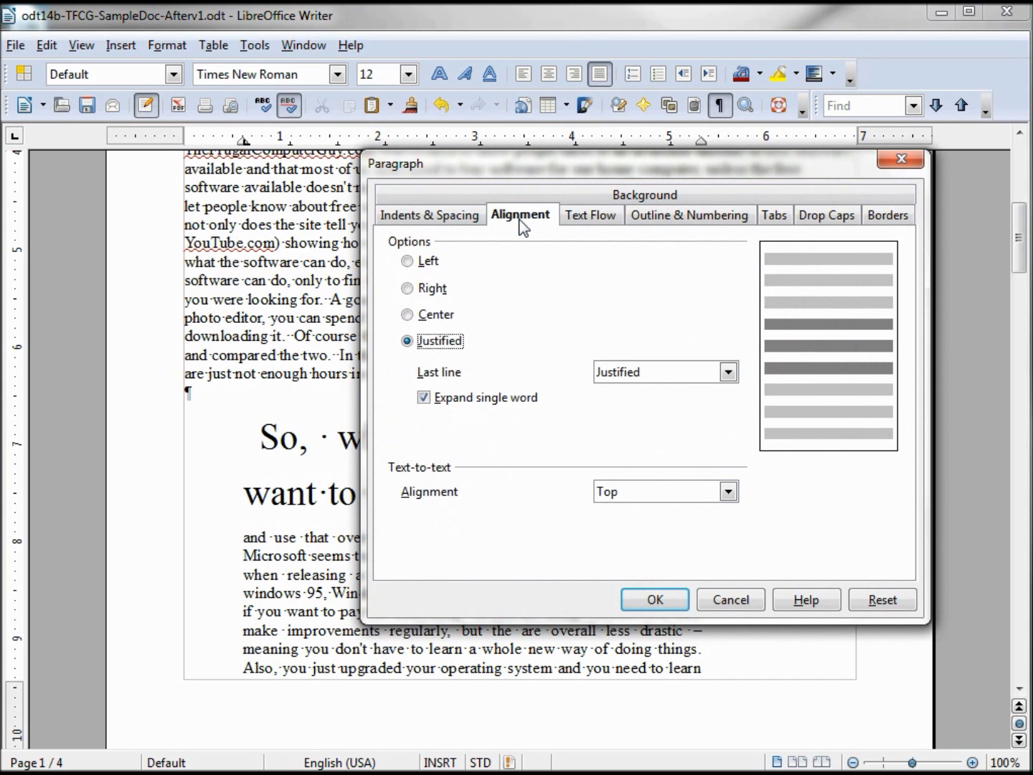
left_click(727, 493)
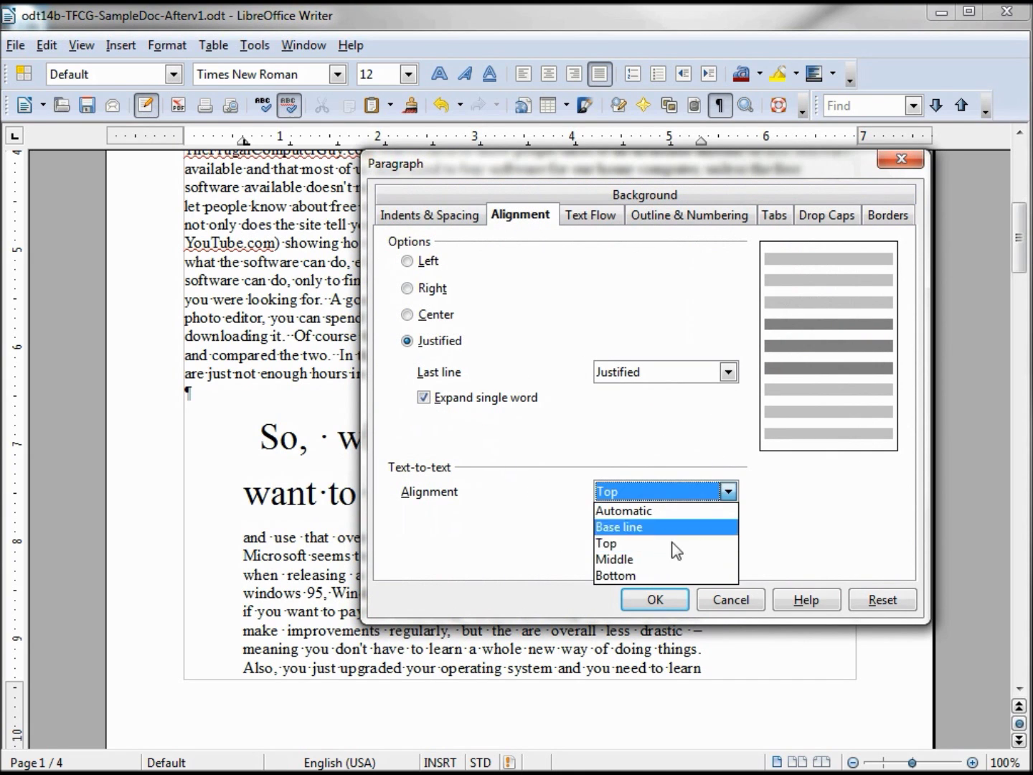
left_click(650, 575)
left_click(654, 600)
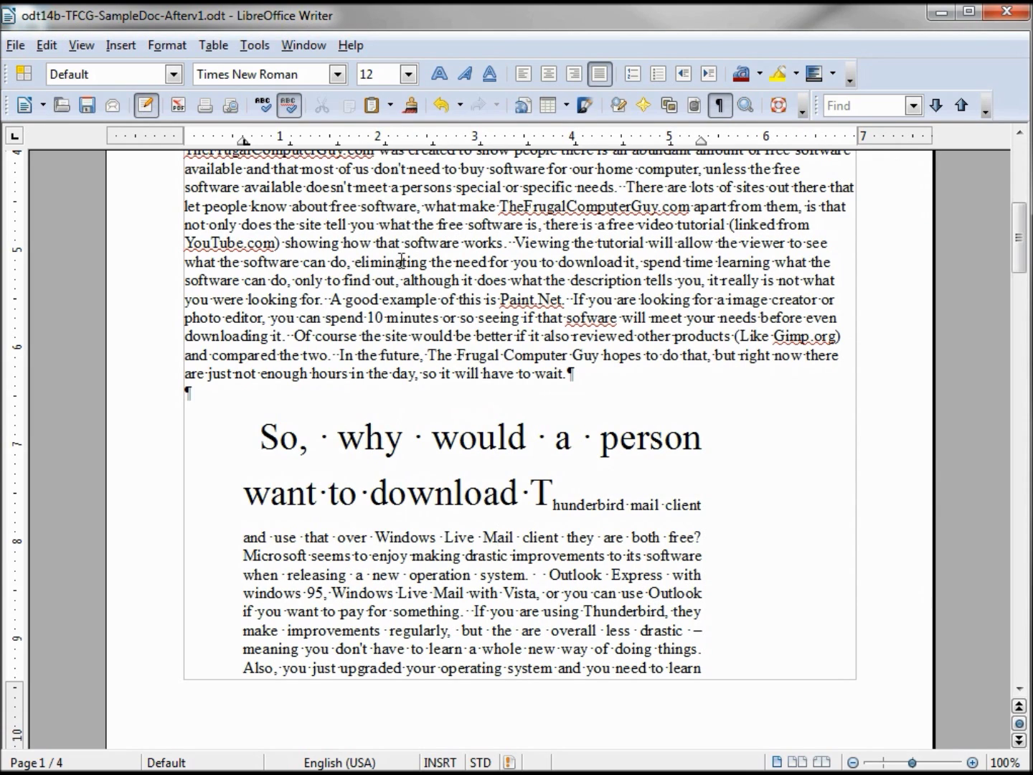
- Reset the Text-to-text alignment to Automatic
right_click(460, 522)
left_click(535, 640)
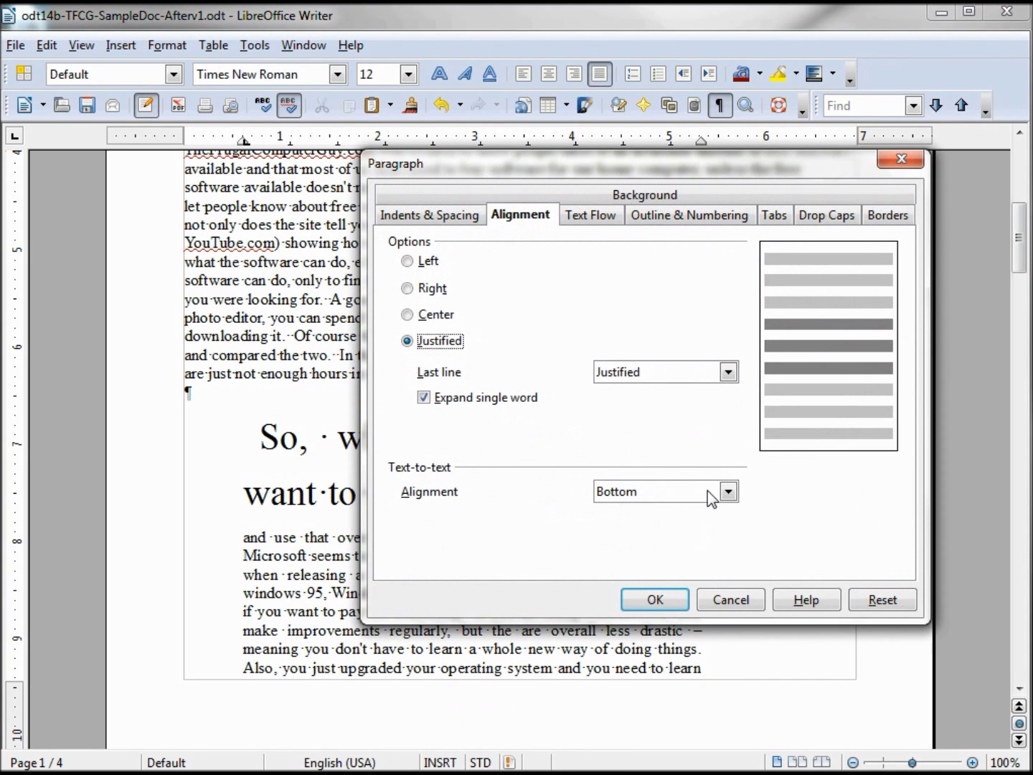
left_click(711, 495)
left_click(690, 513)
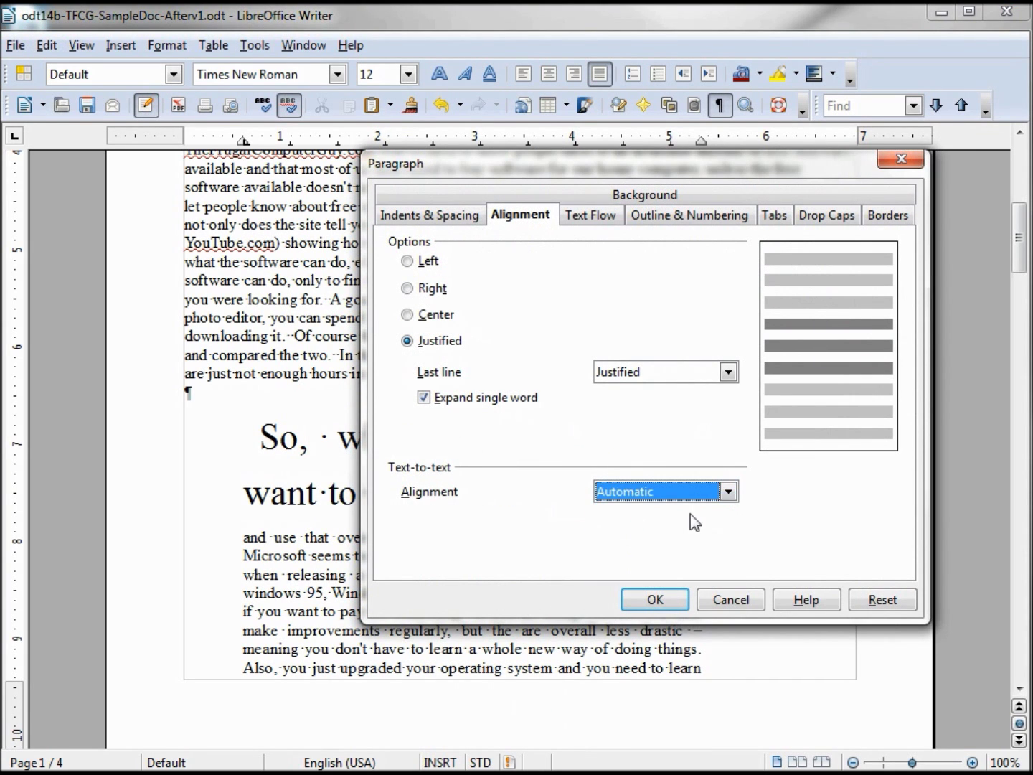
left_click(664, 601)
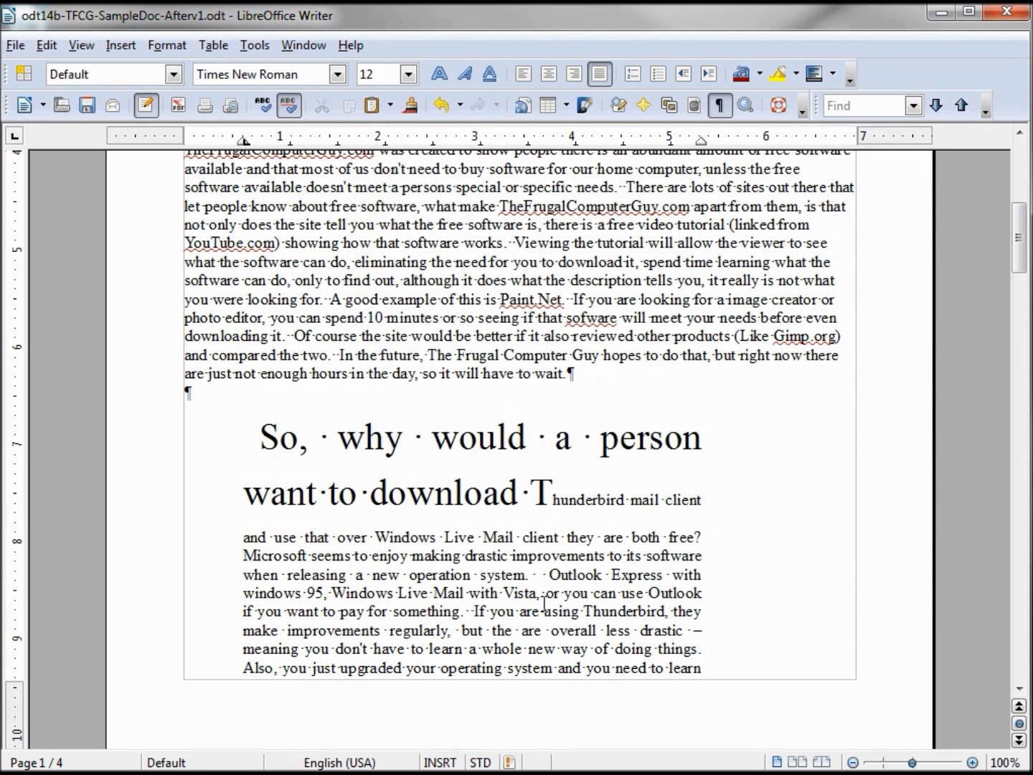